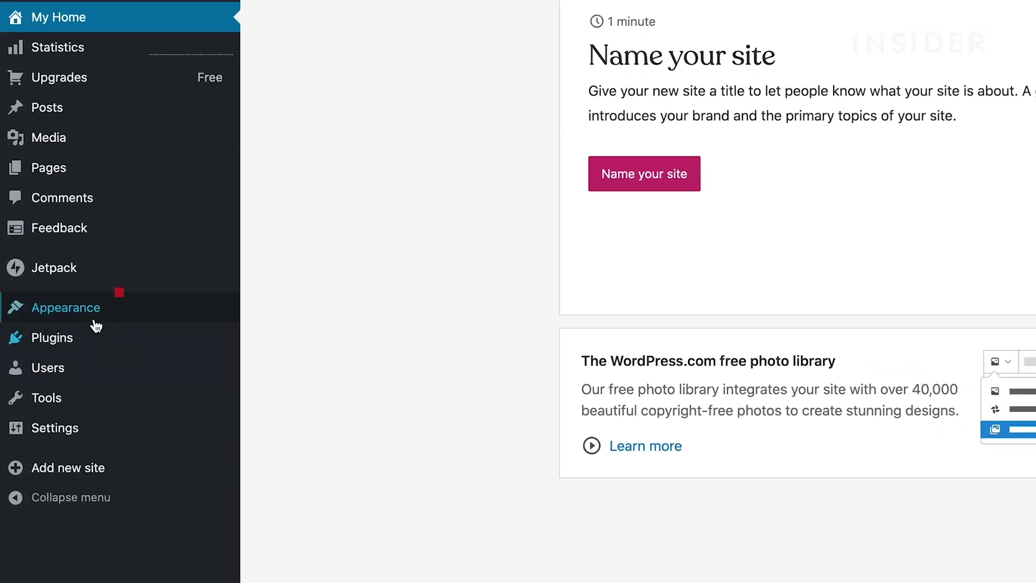
Step: Open the Themes gallery under Appearance and browse down the list of available themes
mouse_move(50, 306)
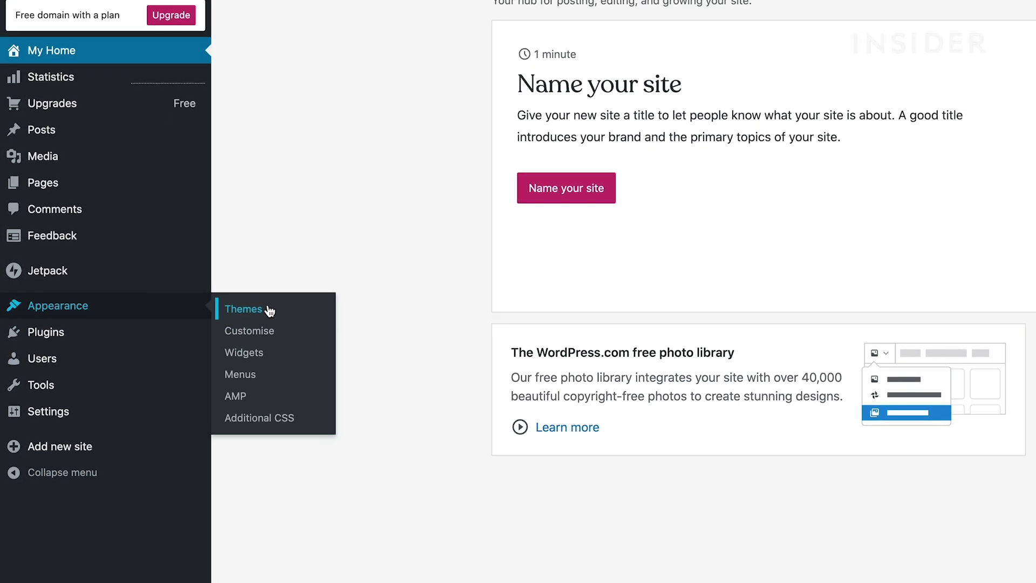
click(316, 313)
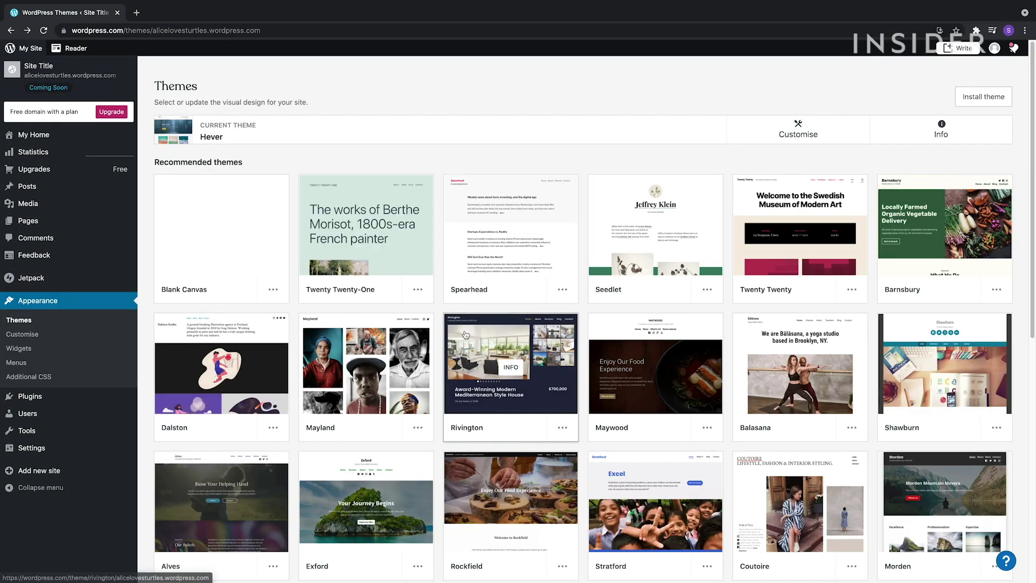
scroll(465, 335, down, 3)
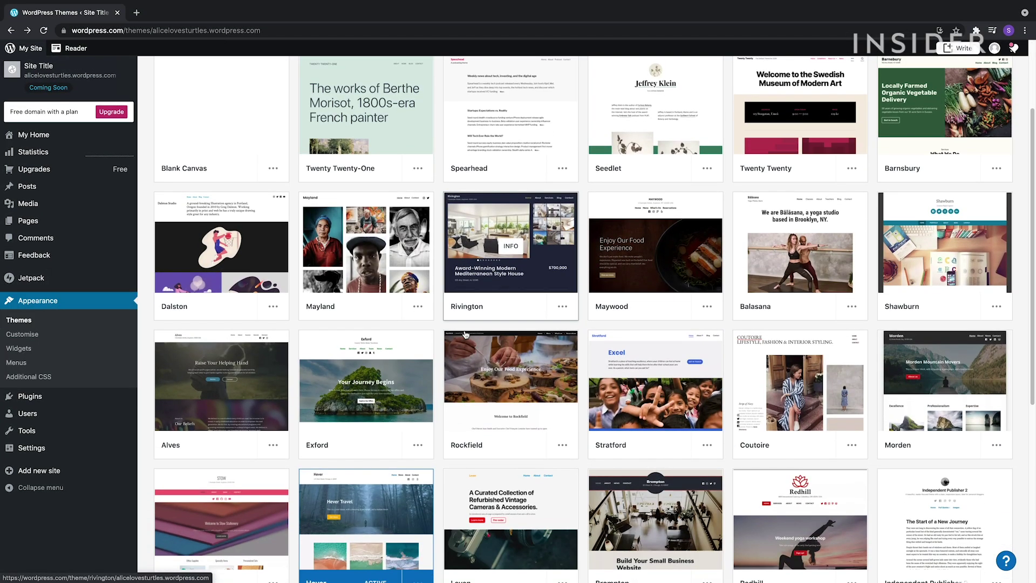
scroll(465, 335, down, 1)
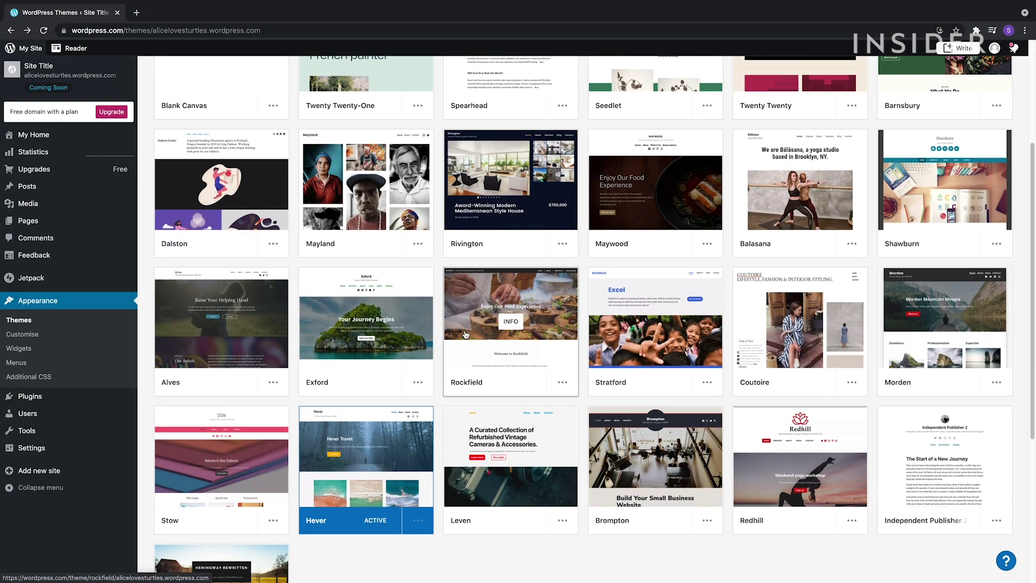
Step: Activate the Exford theme without changing the current homepage content
mouse_move(461, 334)
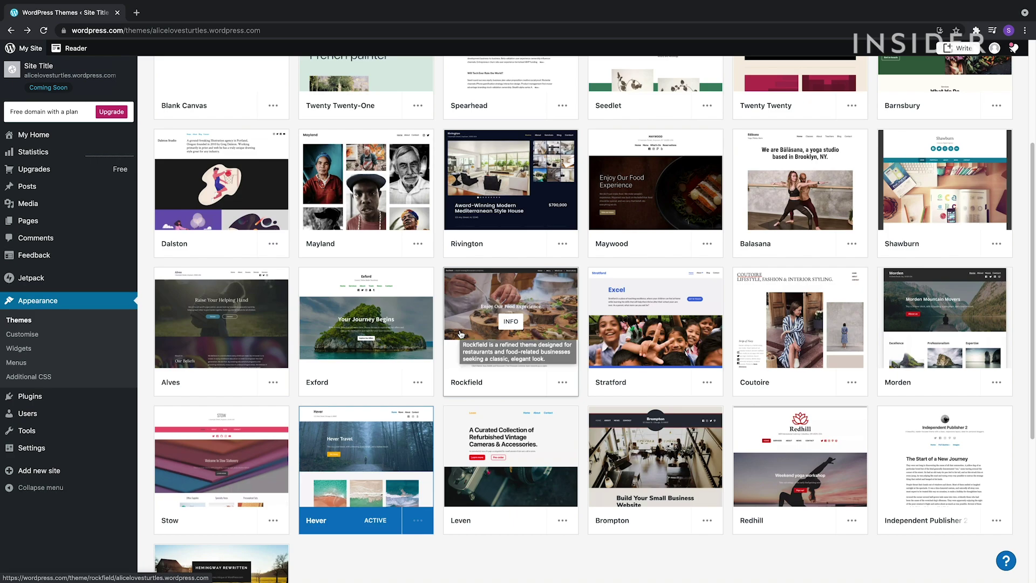
mouse_move(386, 345)
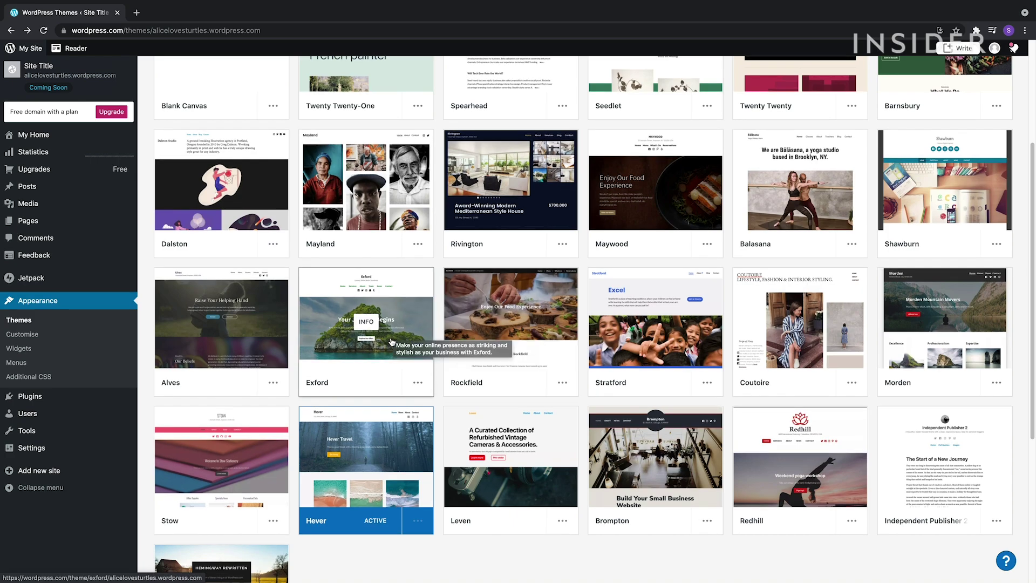
click(392, 342)
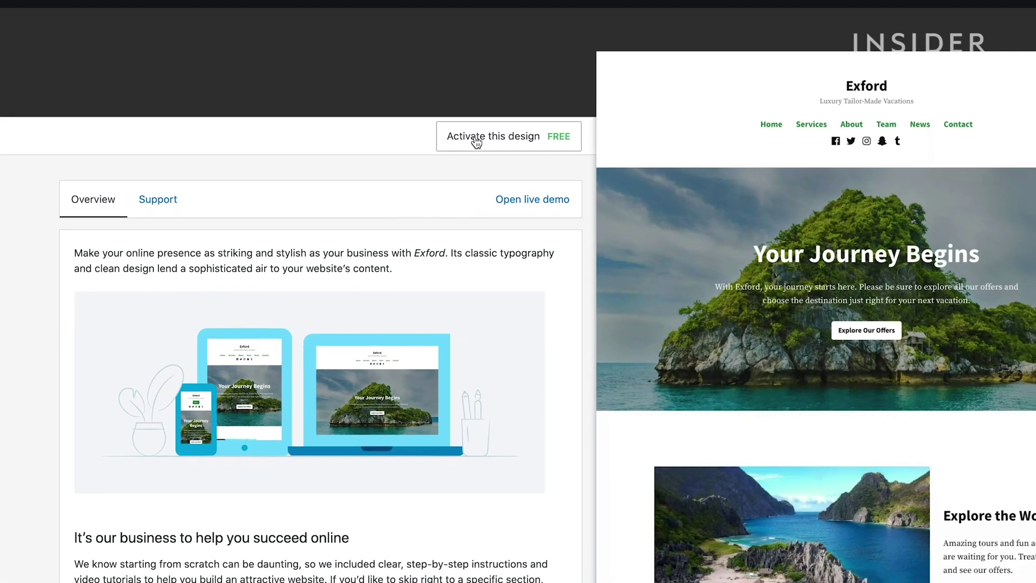
click(505, 132)
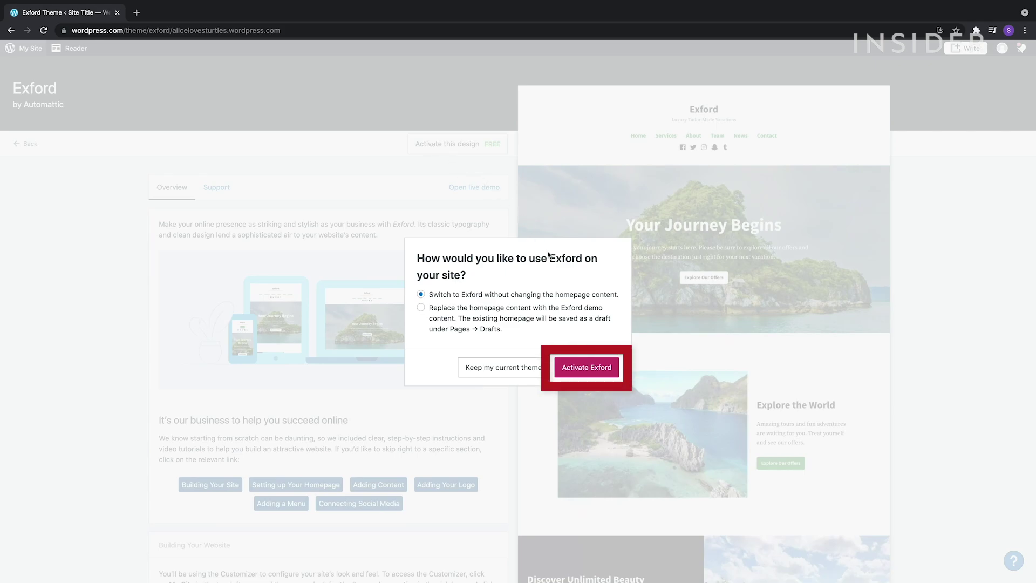
click(580, 370)
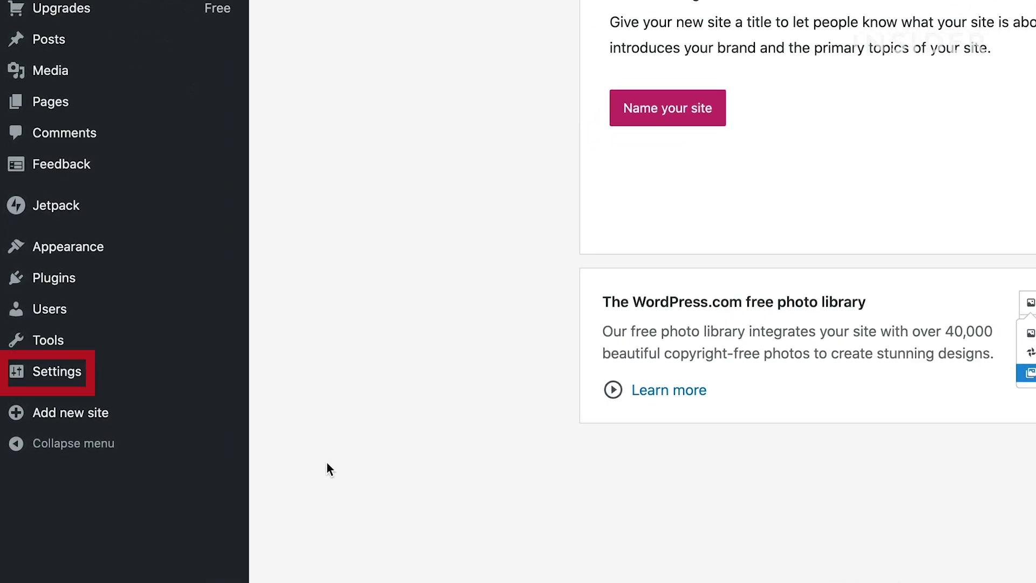
Step: Save site title 'I'm crazy about turtles!' and tagline 'A place for people who love everything about turtles.'
mouse_move(98, 381)
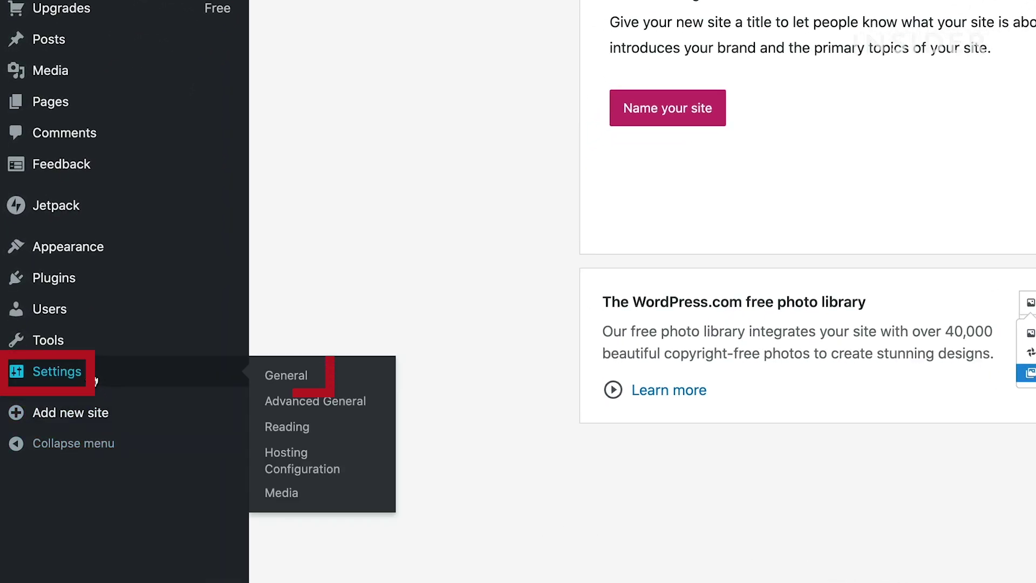
click(303, 376)
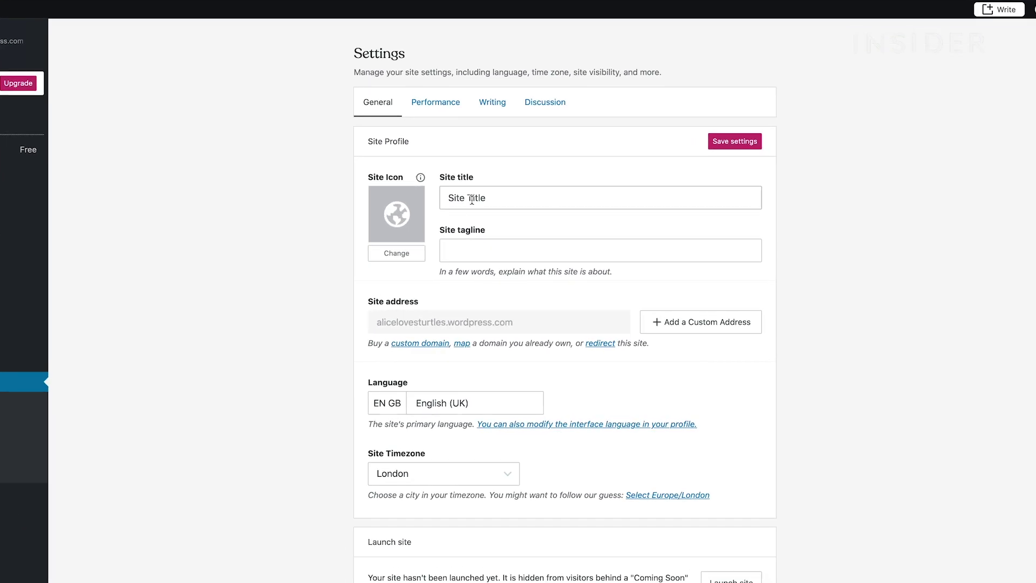
triple_click(472, 198)
text(I'm crazy about turtles!)
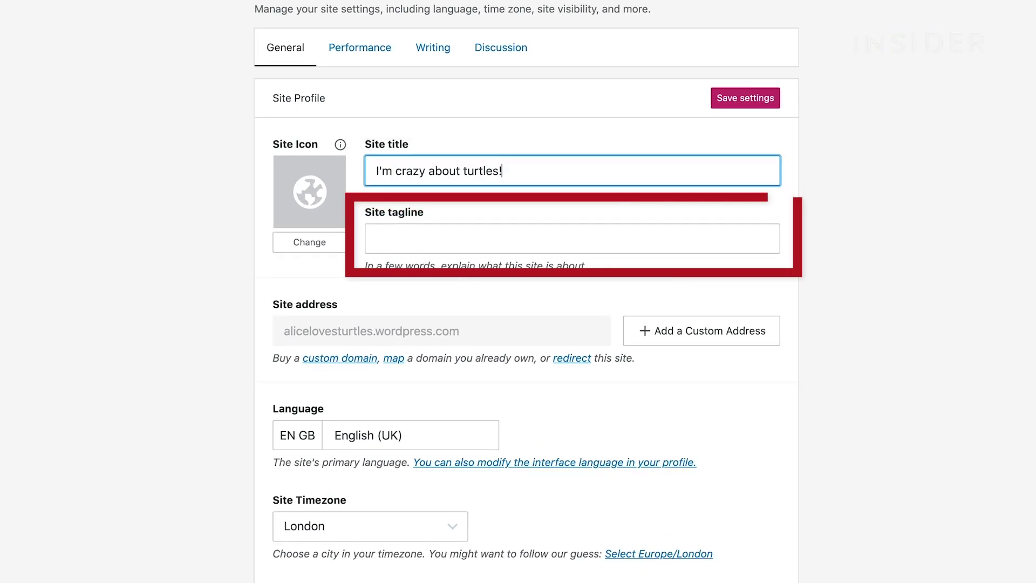
key(Tab)
text(A place for people who)
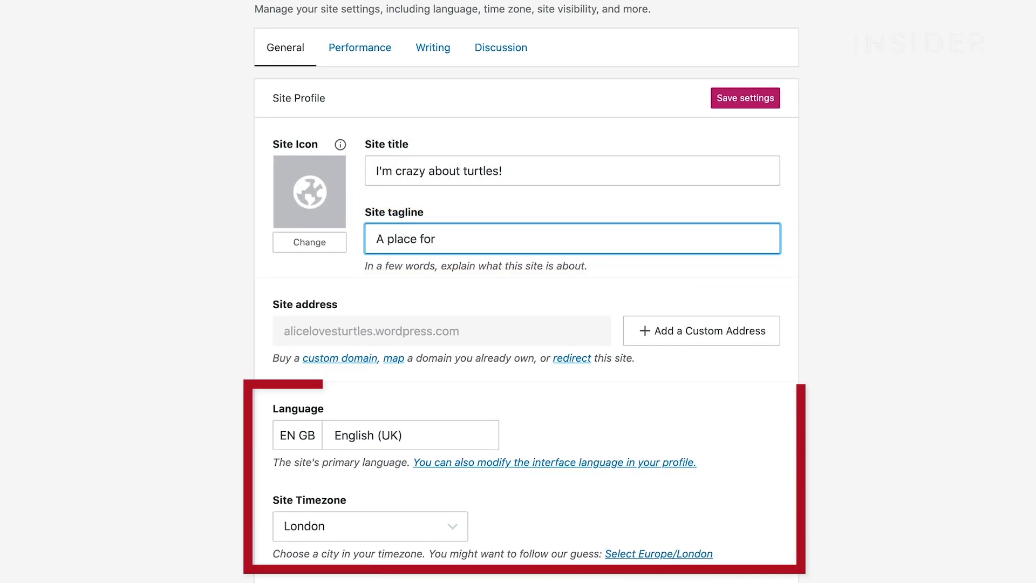
text( love everything about turtles.)
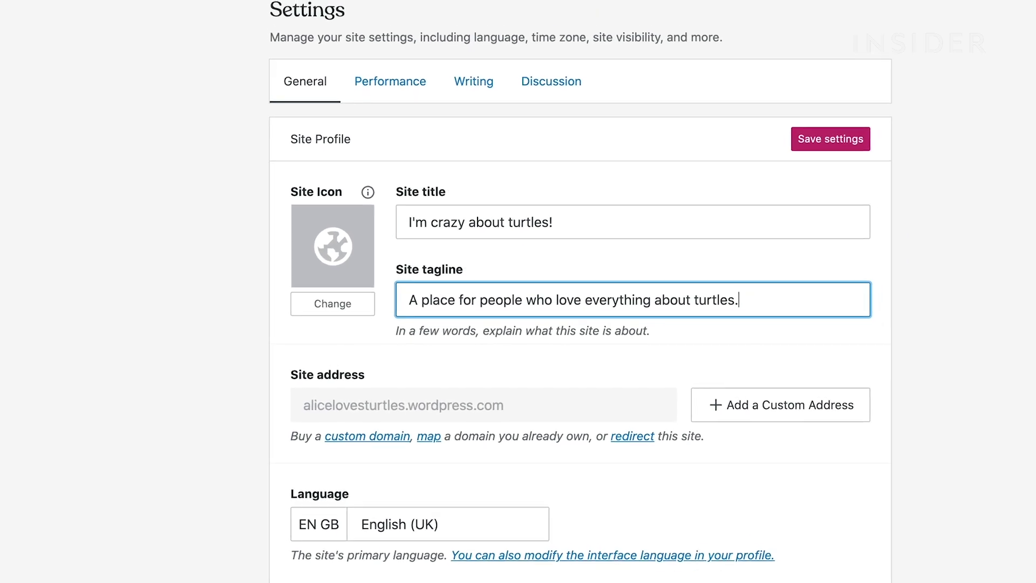
click(748, 98)
click(876, 158)
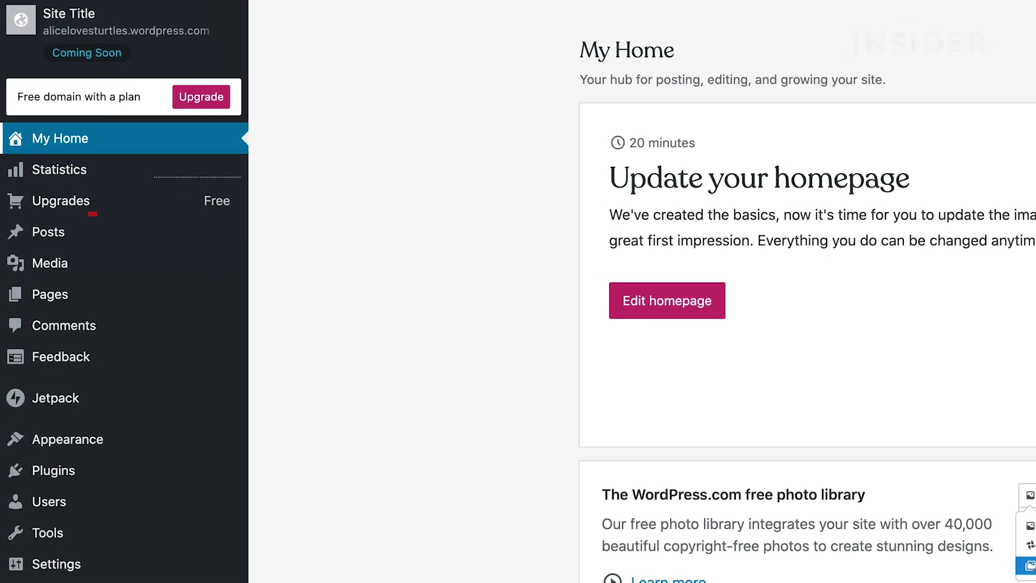
Step: Create the 'Turtle News' category described as 'Breaking news in the turtle world'
mouse_move(86, 238)
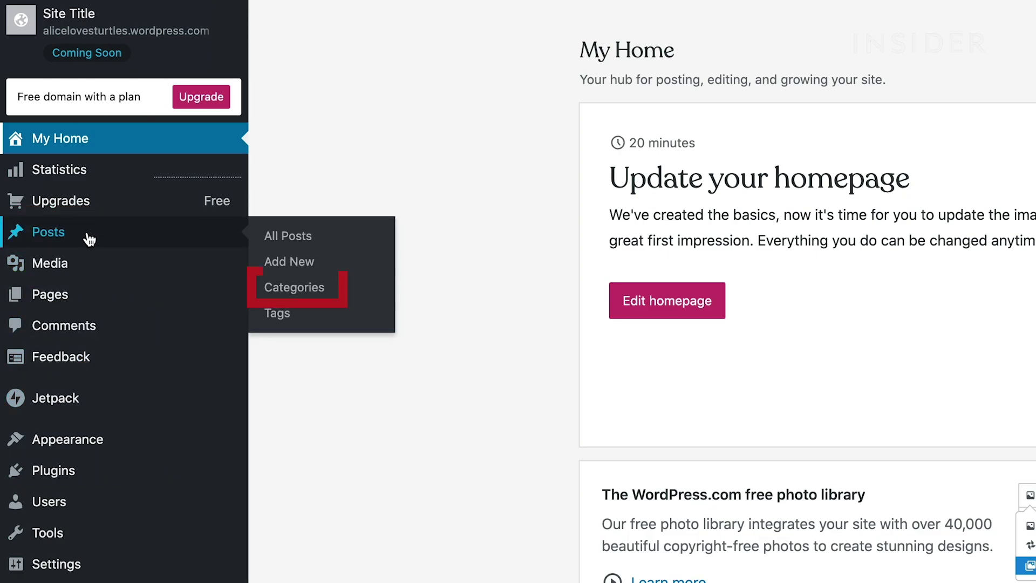
click(311, 288)
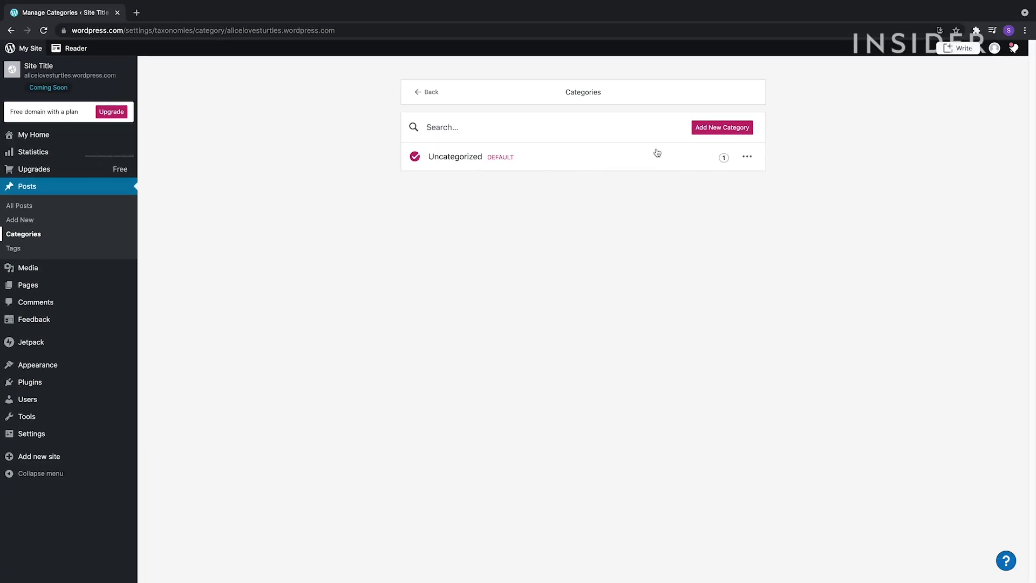
click(723, 128)
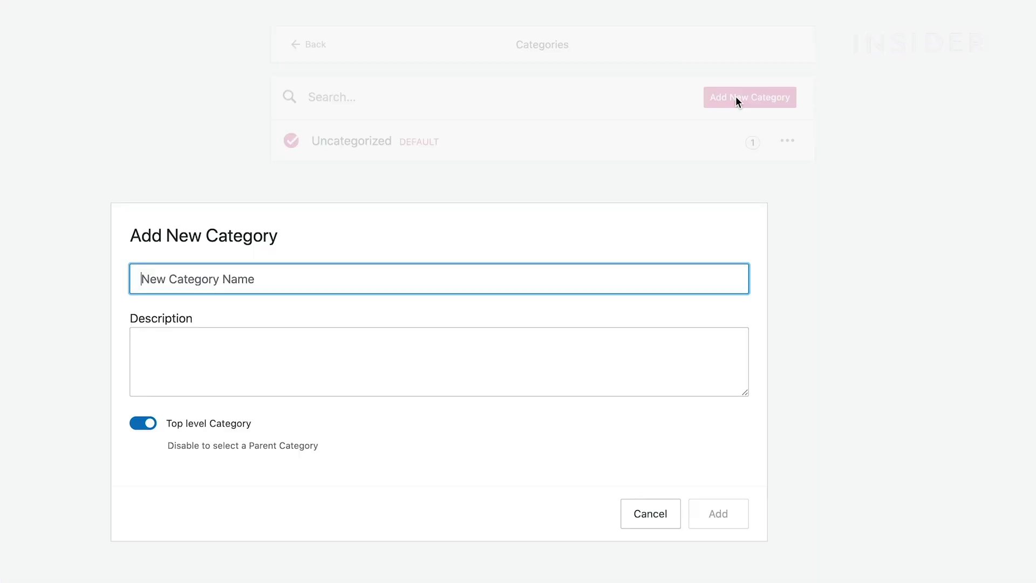
text(Turtle News)
key(Tab)
text(Breaking news in the turtle world)
click(719, 513)
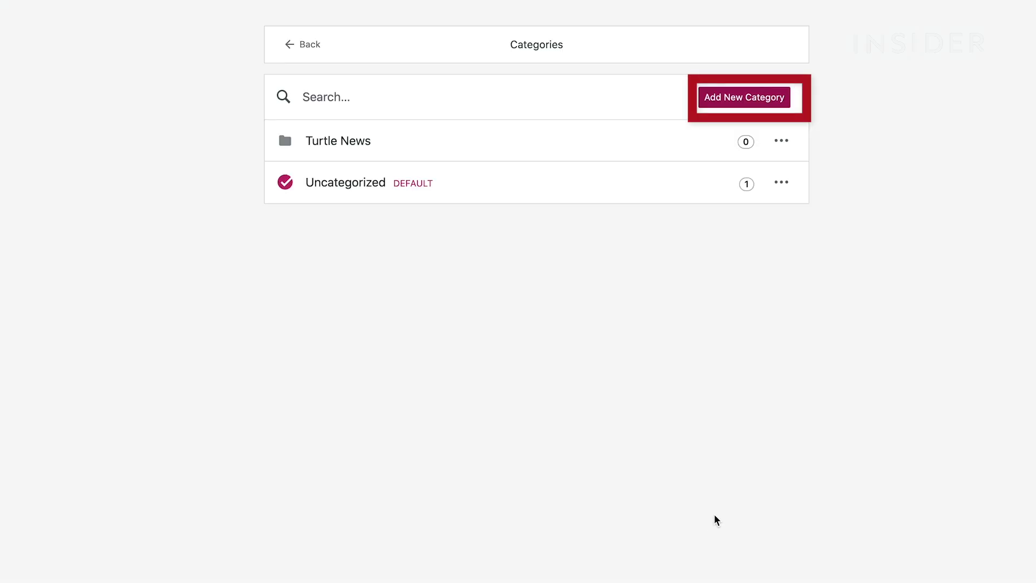
Step: Add the 'Get Involved' category described as 'How to help turtles around the world.'
click(750, 97)
text(Get Involved)
key(Tab)
text(How to help turtles around the world.)
click(718, 513)
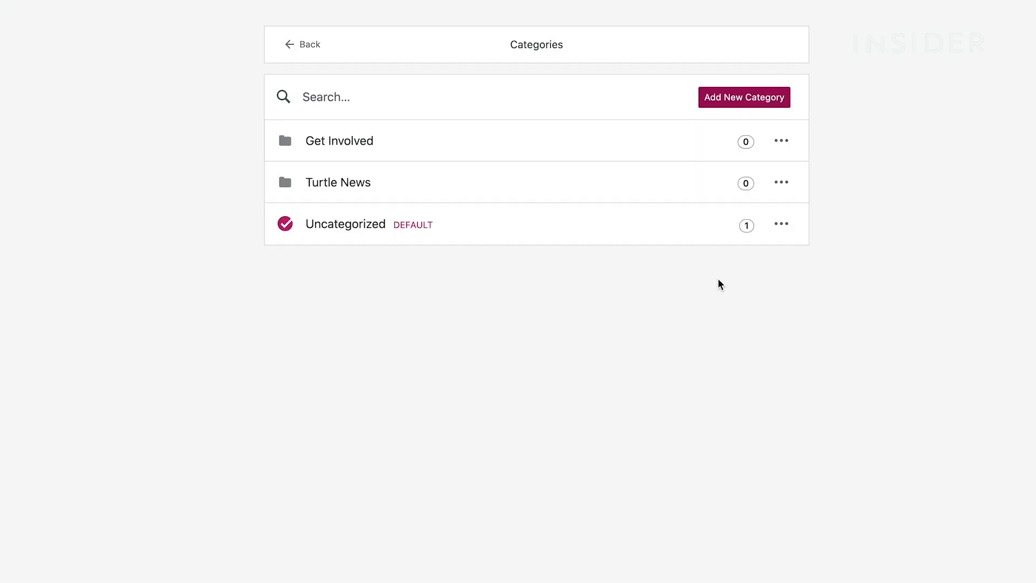
Step: Add the 'History of Turtles' category
click(751, 97)
text(History of Turtles)
click(386, 357)
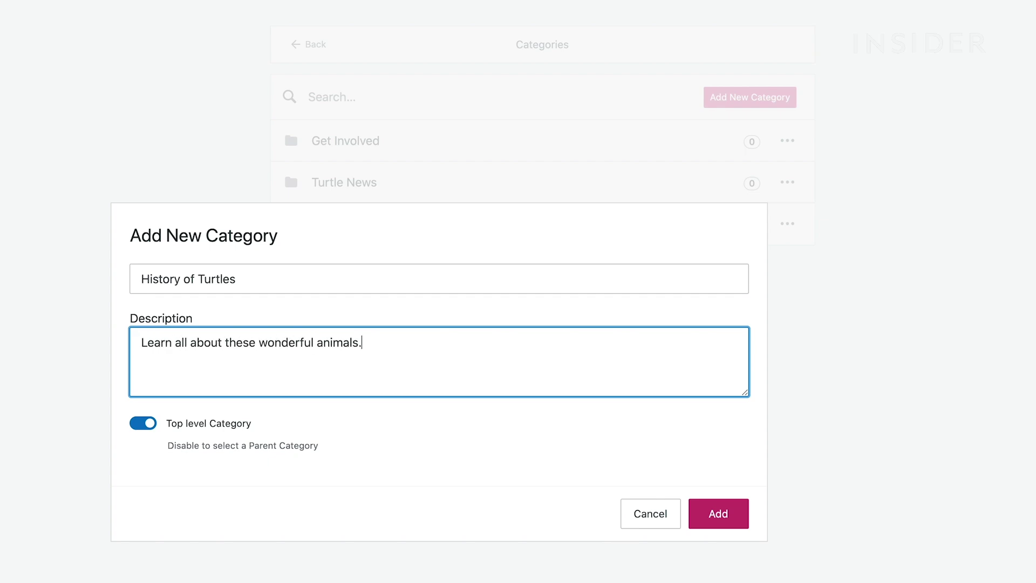
click(713, 510)
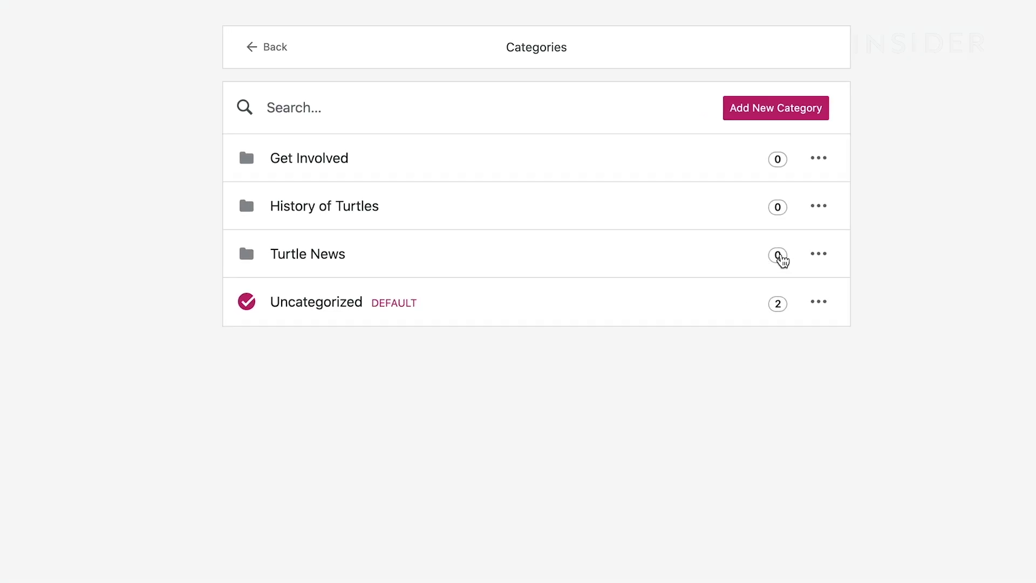
Step: Set Turtle News as the default post category
click(819, 254)
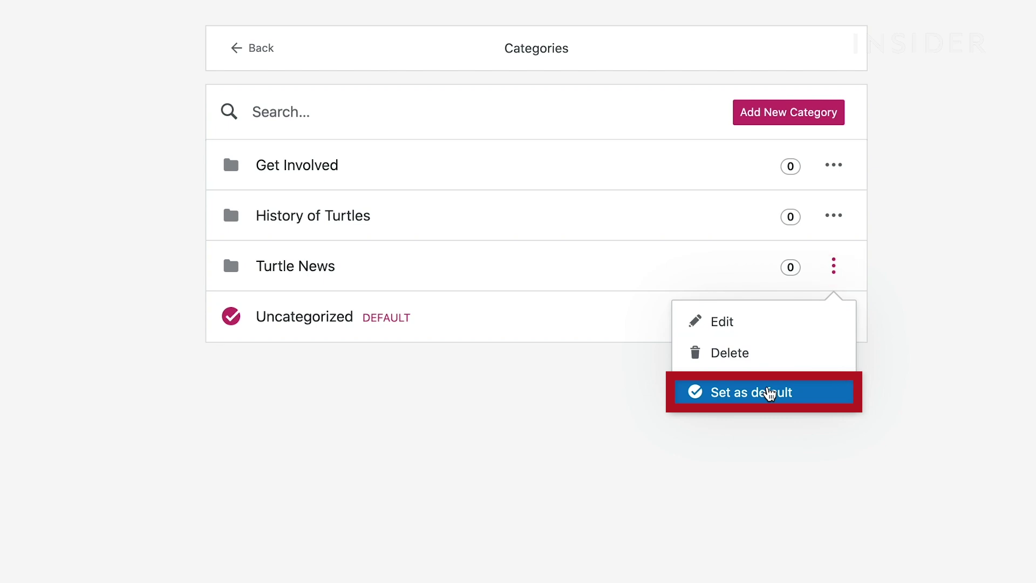
click(769, 393)
right_click(320, 319)
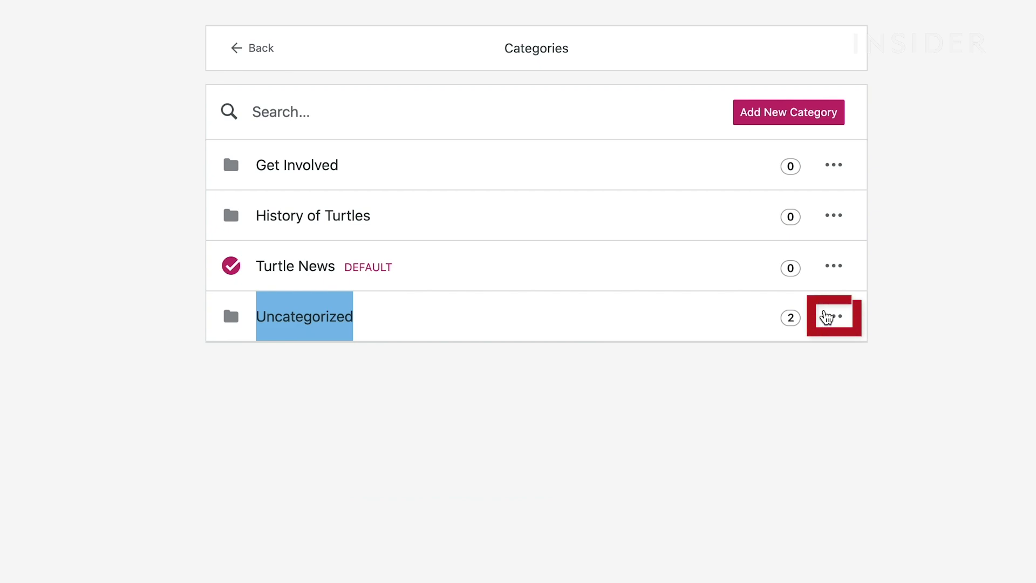
Step: Permanently delete the Uncategorized category
click(834, 318)
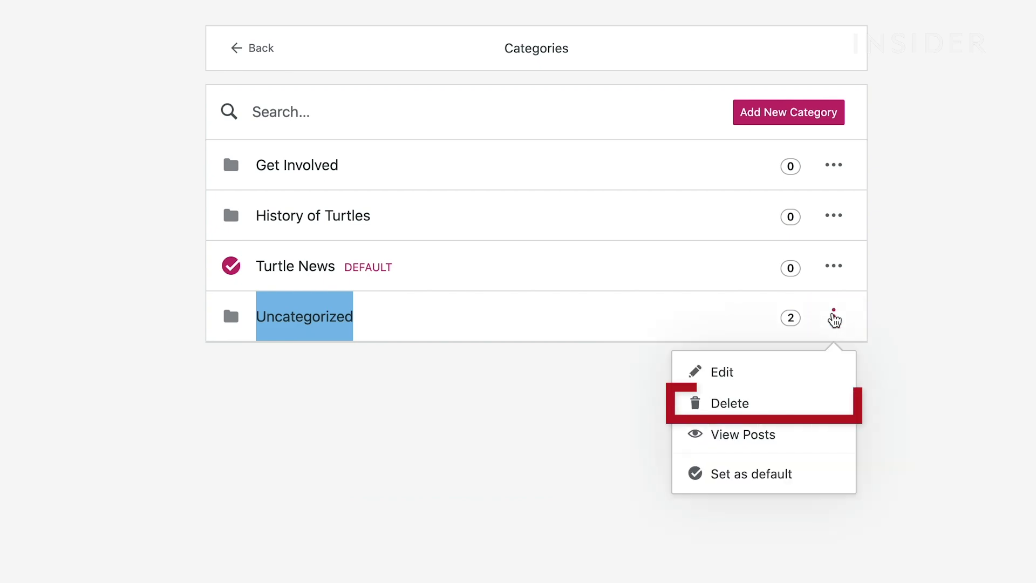
click(739, 402)
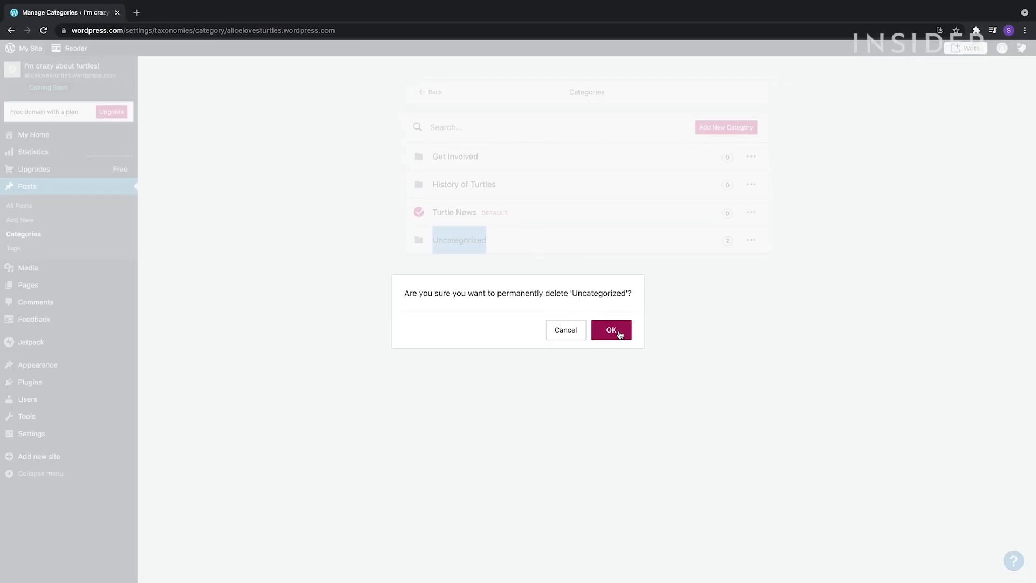
click(612, 330)
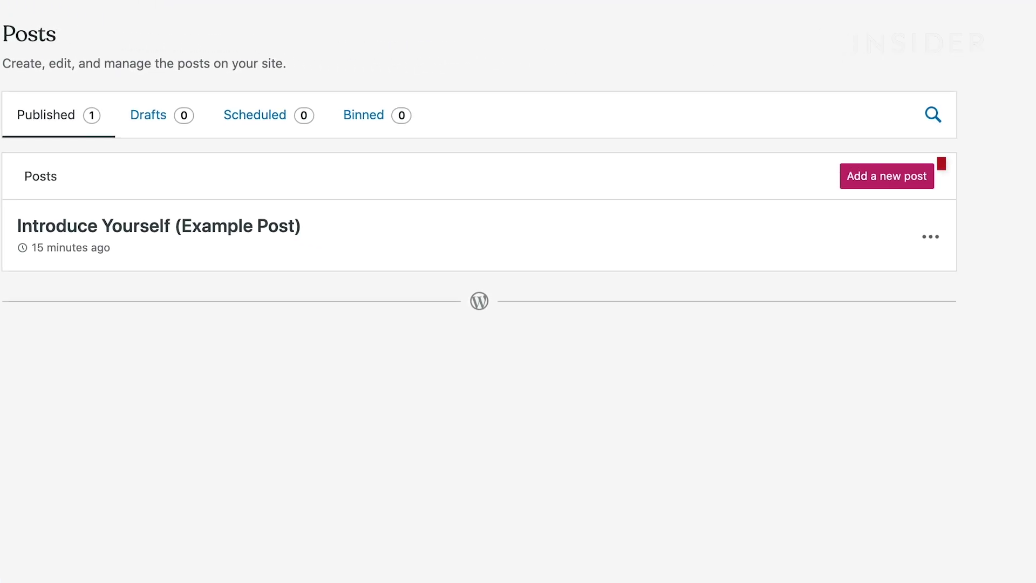
Step: Write and publish a post titled 'Welcome' greeting readers of the turtle website
click(872, 178)
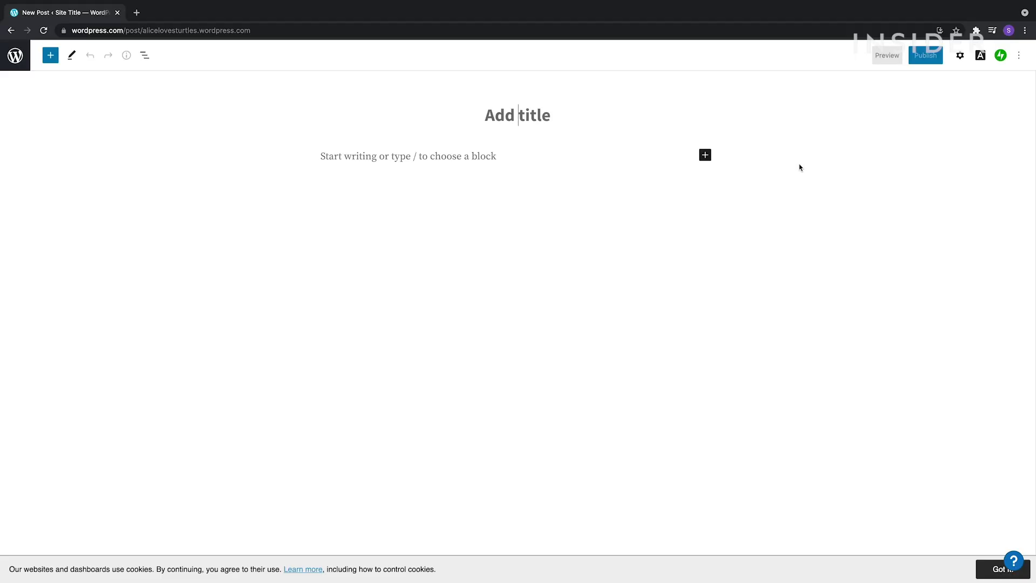
text(Welcome)
click(486, 161)
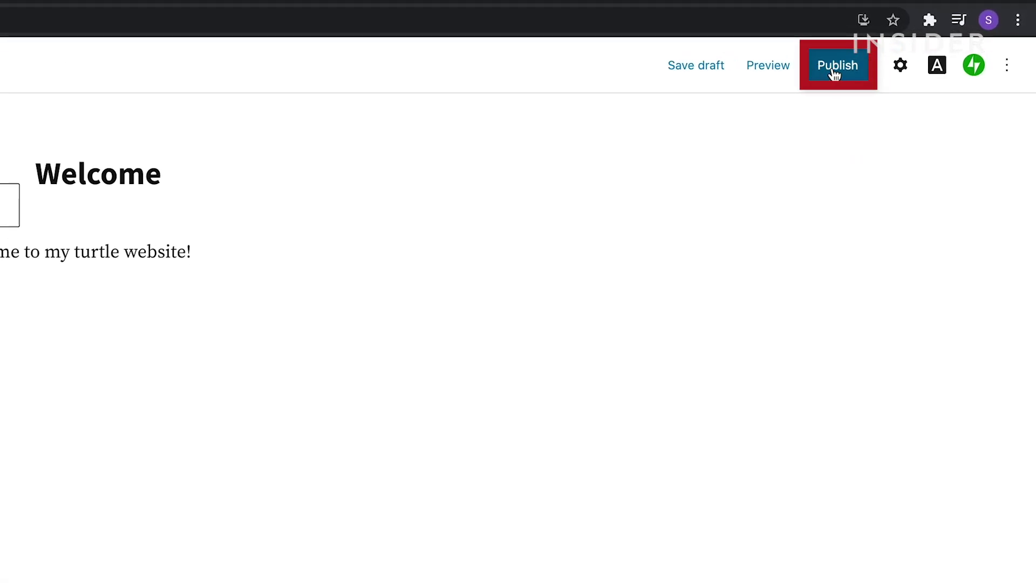
click(835, 74)
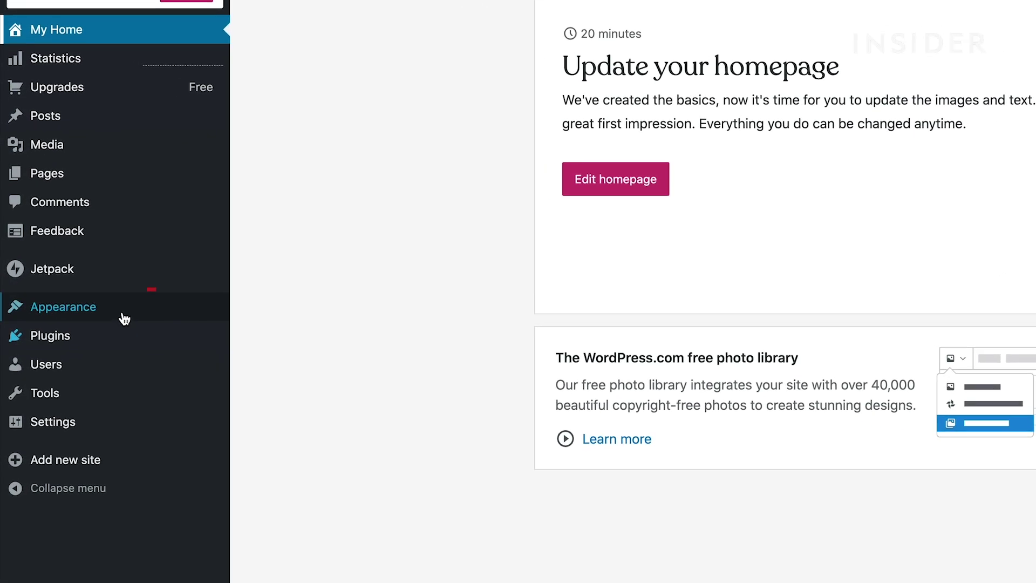
Step: In the Customiser's Colours & Backgrounds, change the link colour from green to light blue
mouse_move(72, 299)
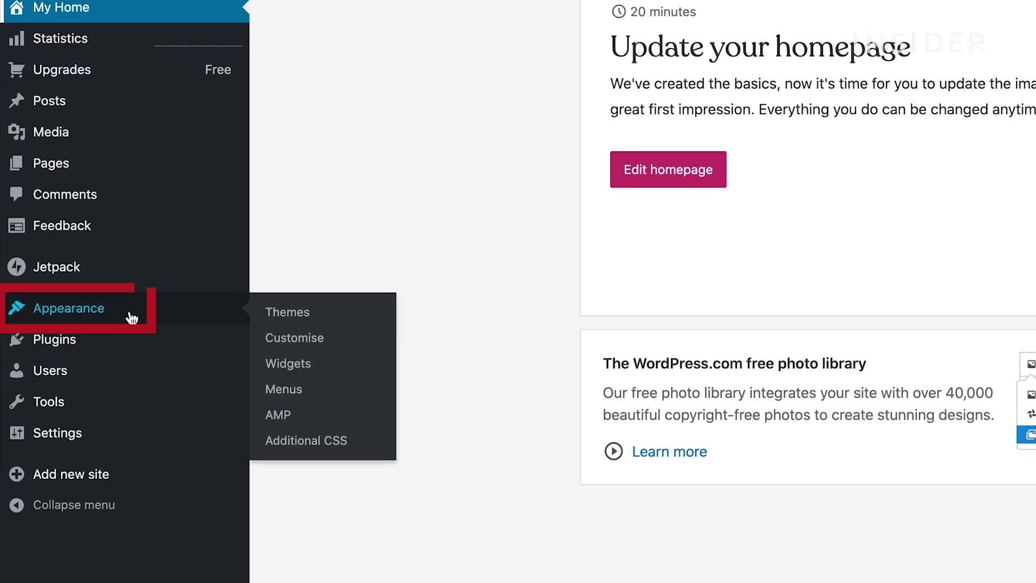
click(317, 340)
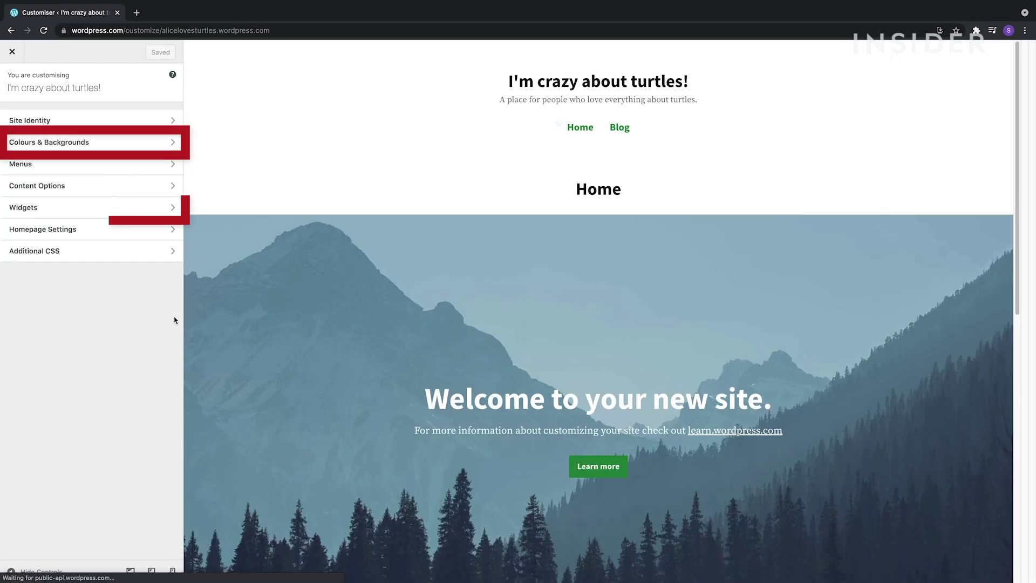
click(136, 142)
click(110, 211)
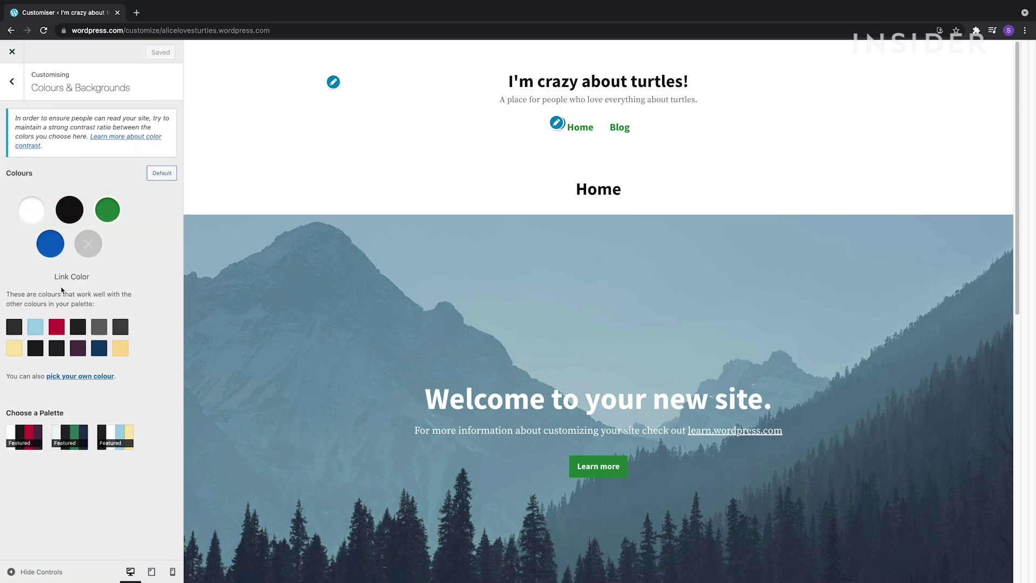
click(68, 215)
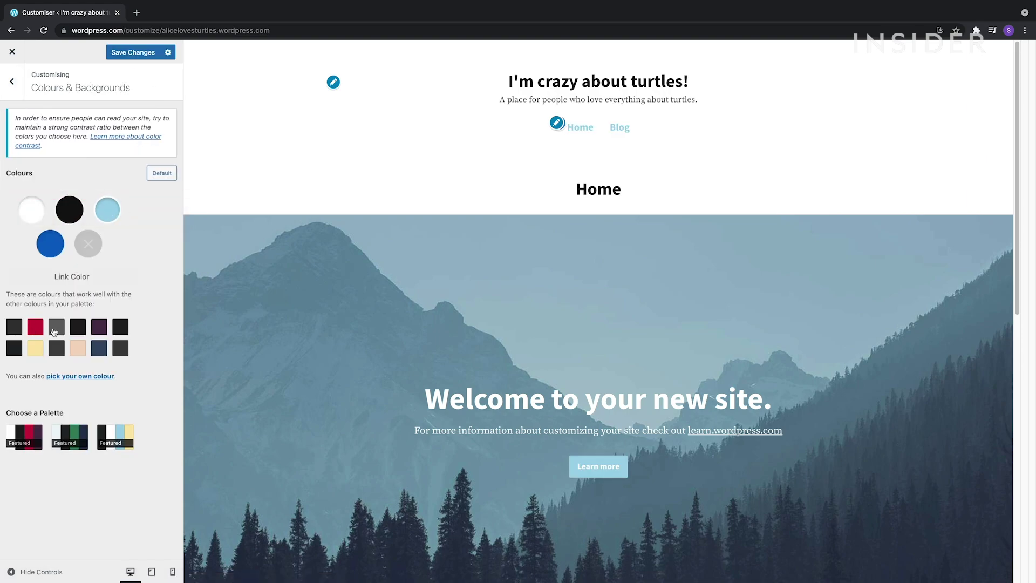
click(11, 83)
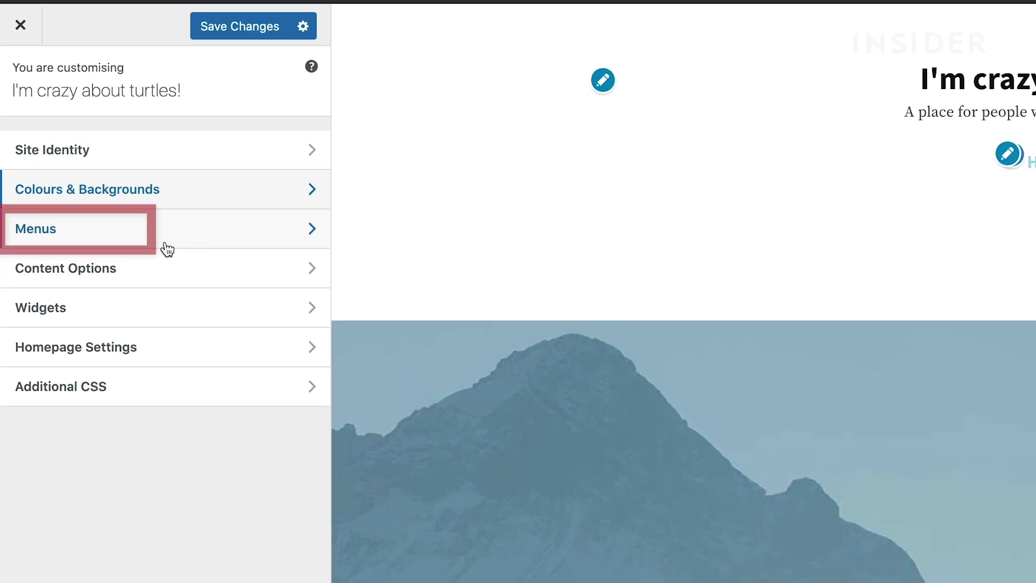
Step: Bring up the Customiser's Primary menu and its panel of items available to add
click(93, 173)
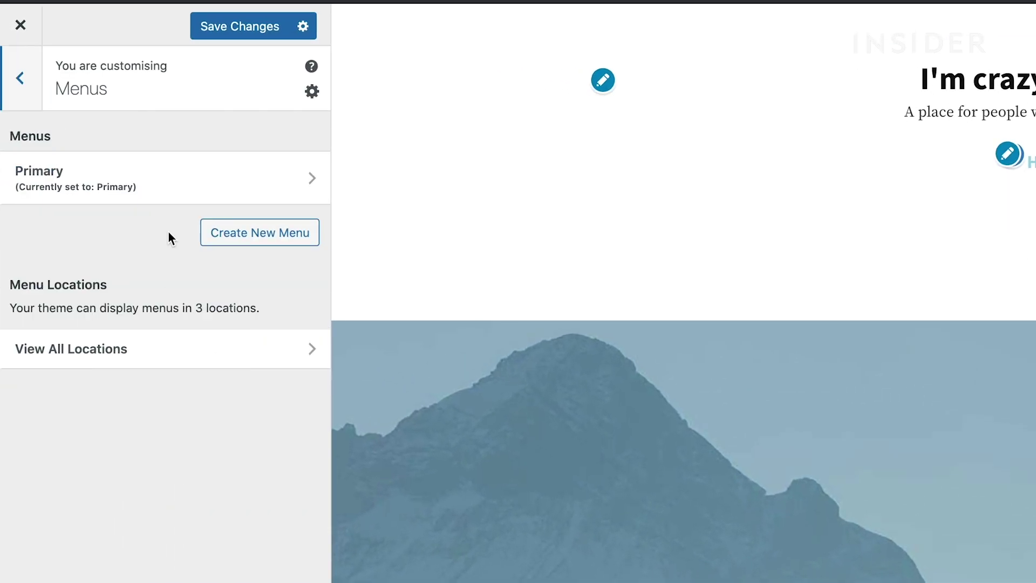
click(245, 184)
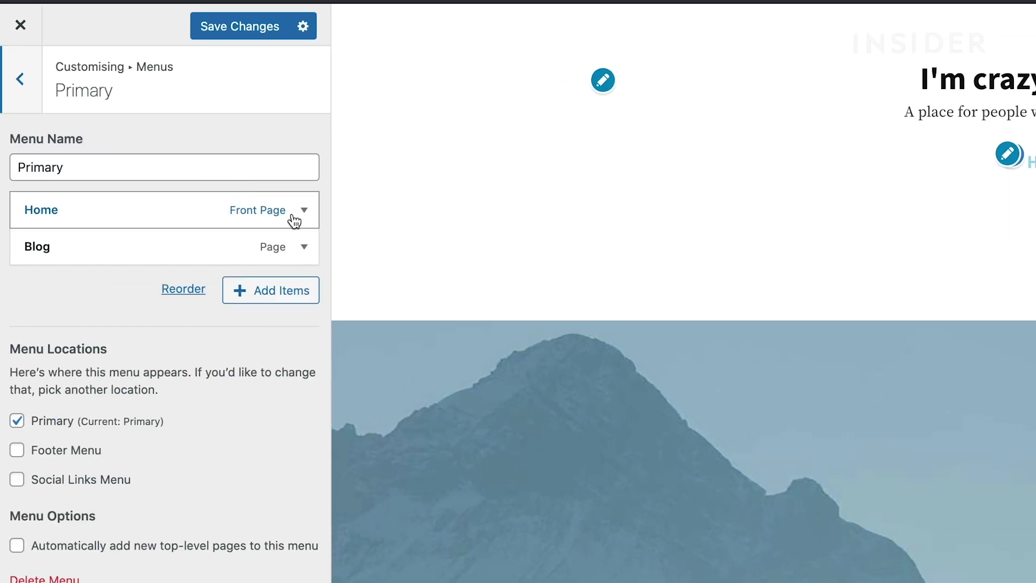
click(304, 247)
click(266, 294)
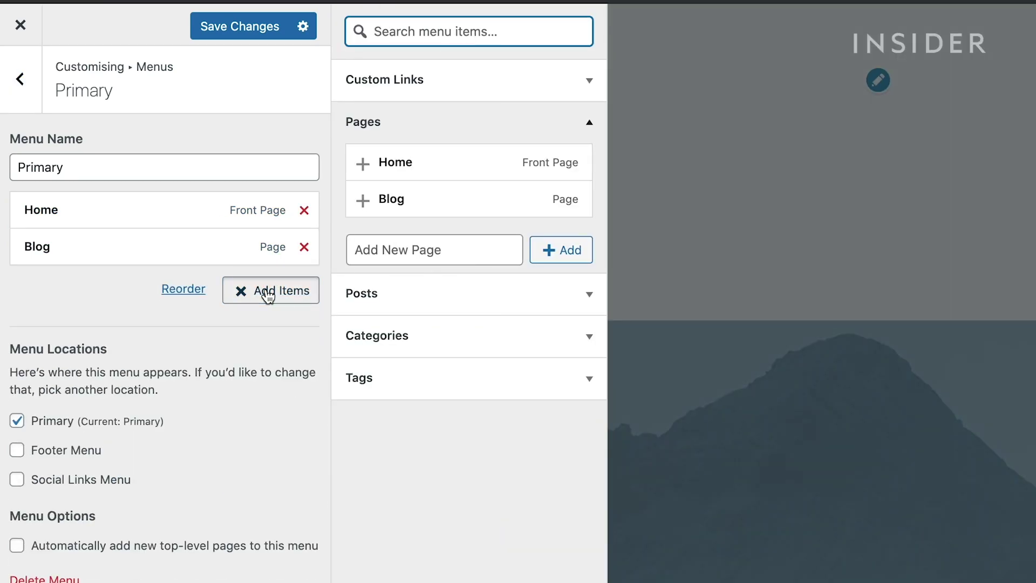
click(432, 163)
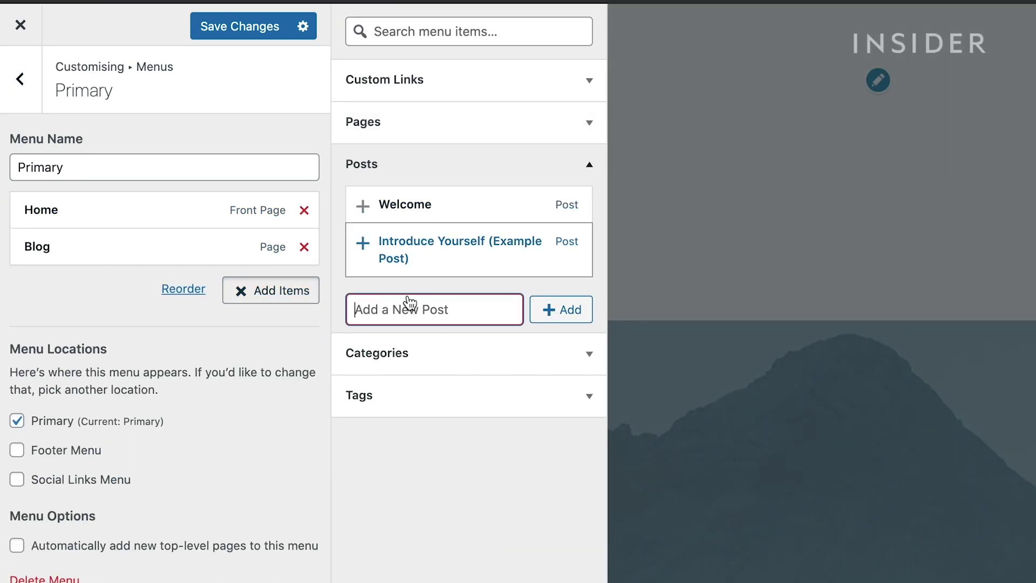
Step: Add Turtle News, Get Involved and History of Turtles categories to the menu, then exit to My Home
click(410, 353)
click(420, 258)
click(416, 284)
click(416, 319)
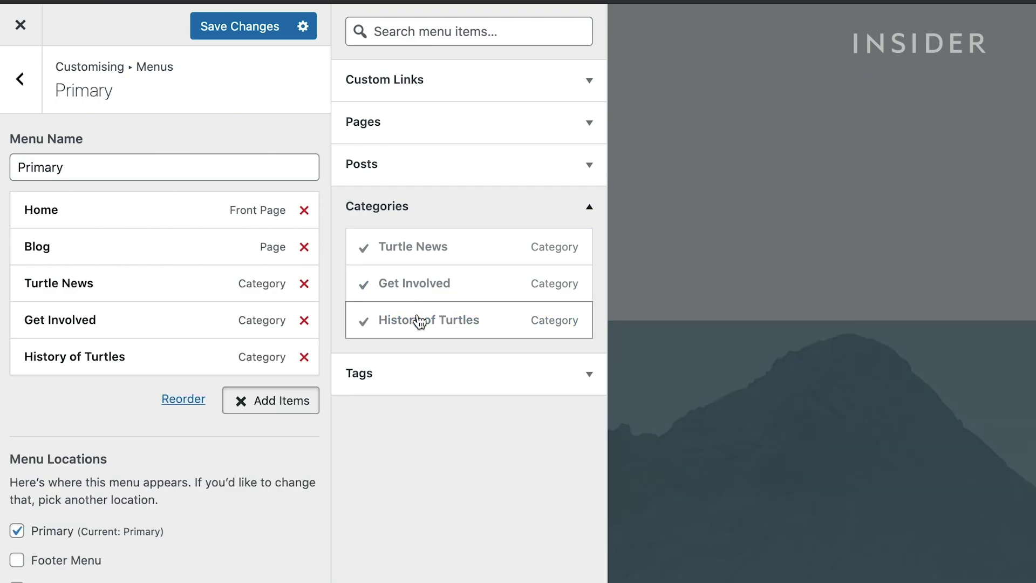
click(21, 79)
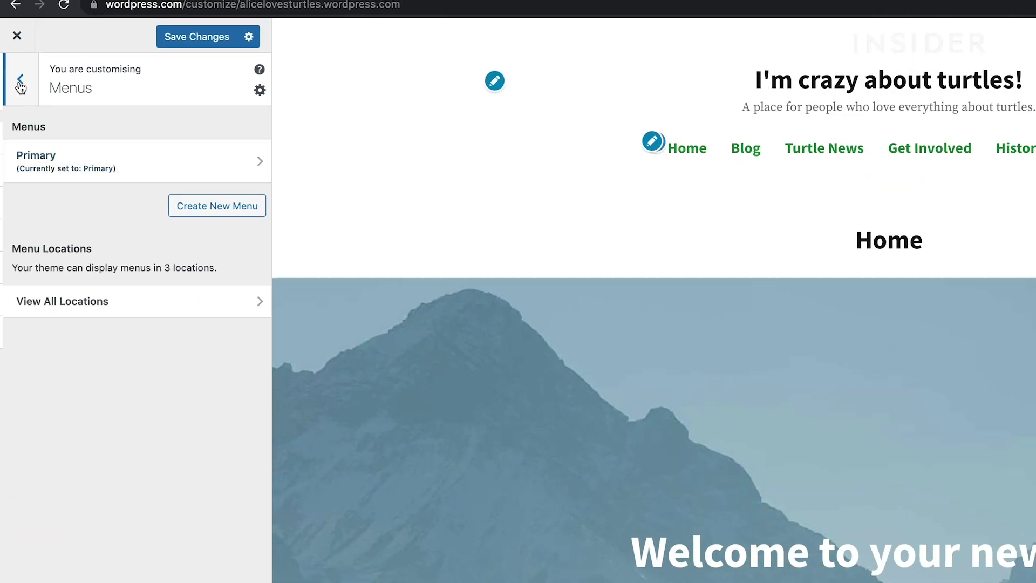
click(21, 80)
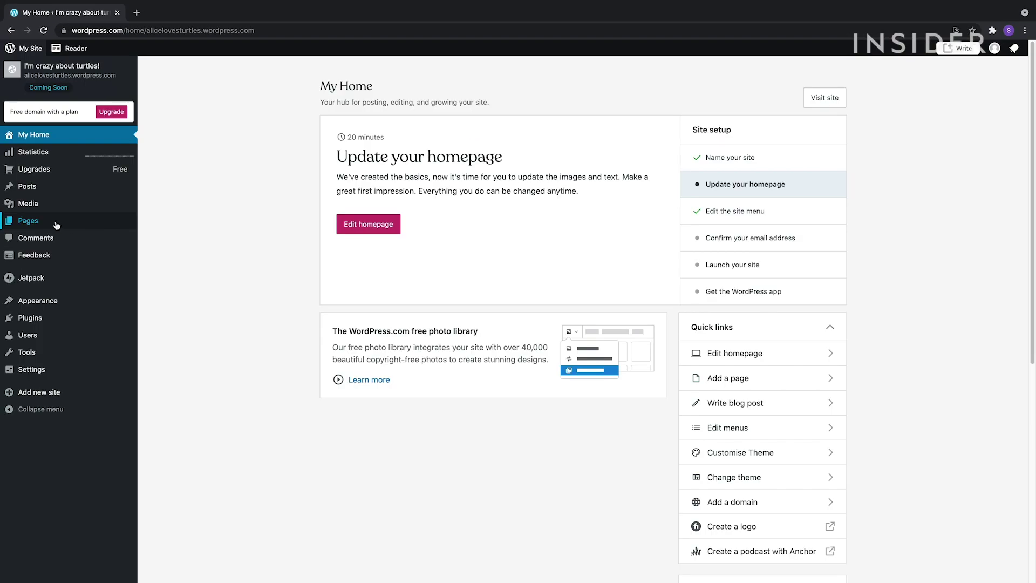
mouse_move(66, 212)
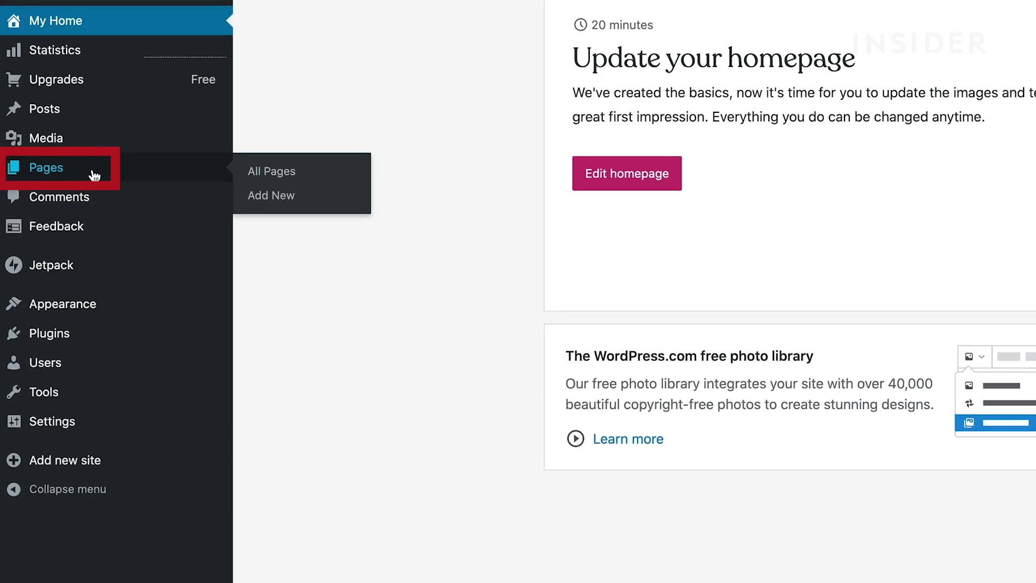
Step: Retitle the Home page hero 'My turtle website.' with subtitle 'A website for turtle aficionados.'
click(94, 175)
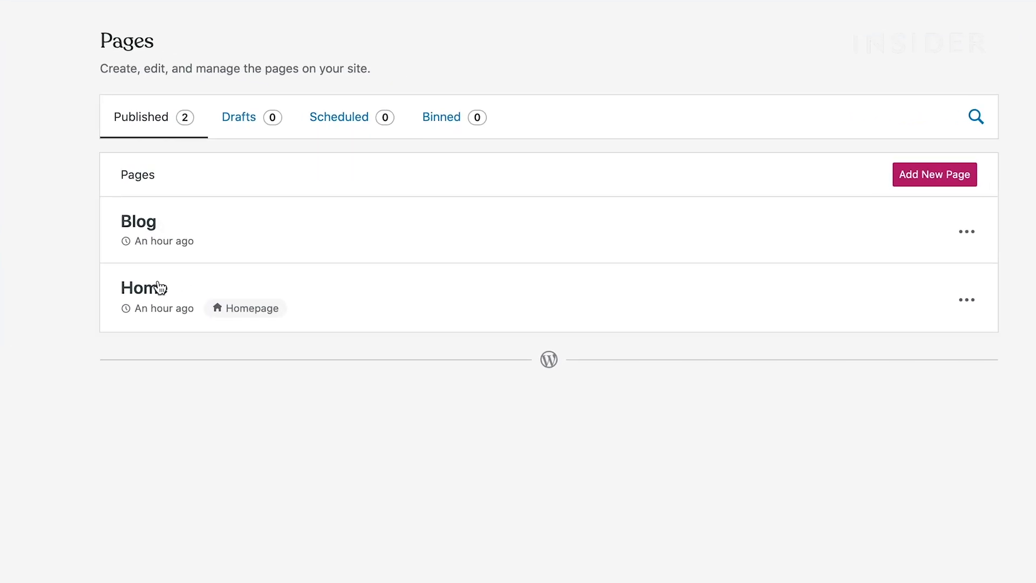
click(153, 291)
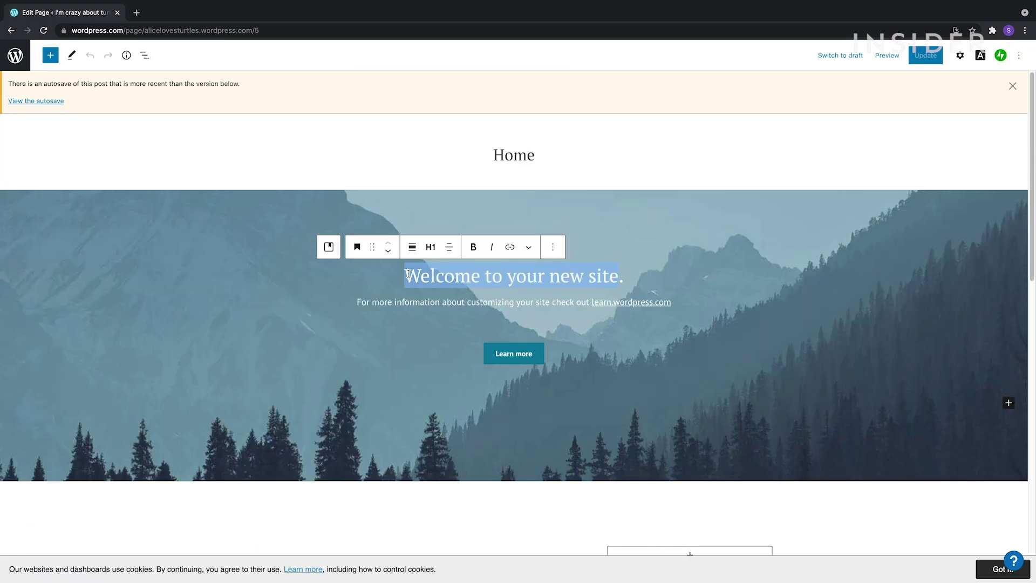
text(My turtle website.)
triple_click(513, 302)
text(A website for turtle aficionados.)
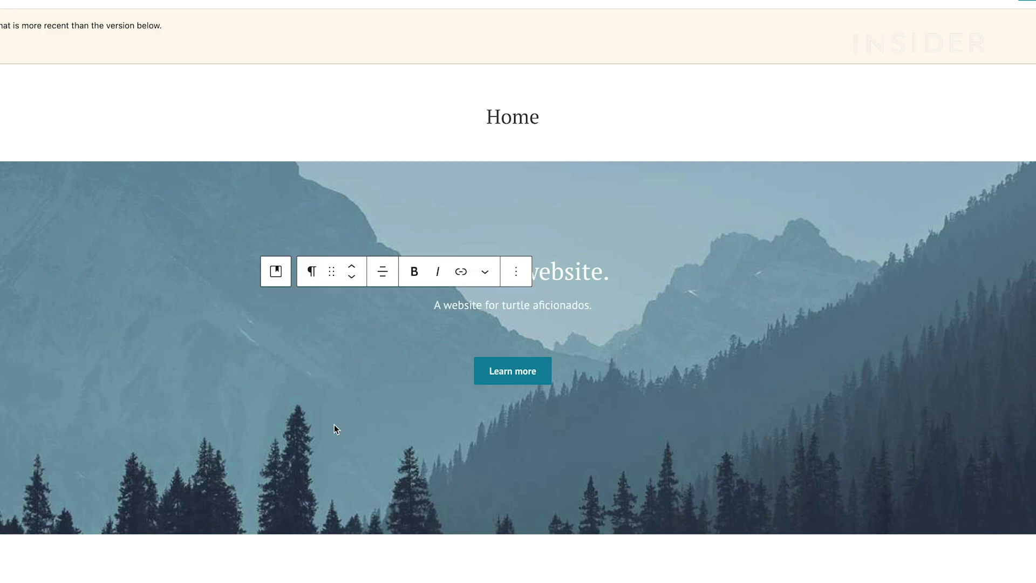
key(Up)
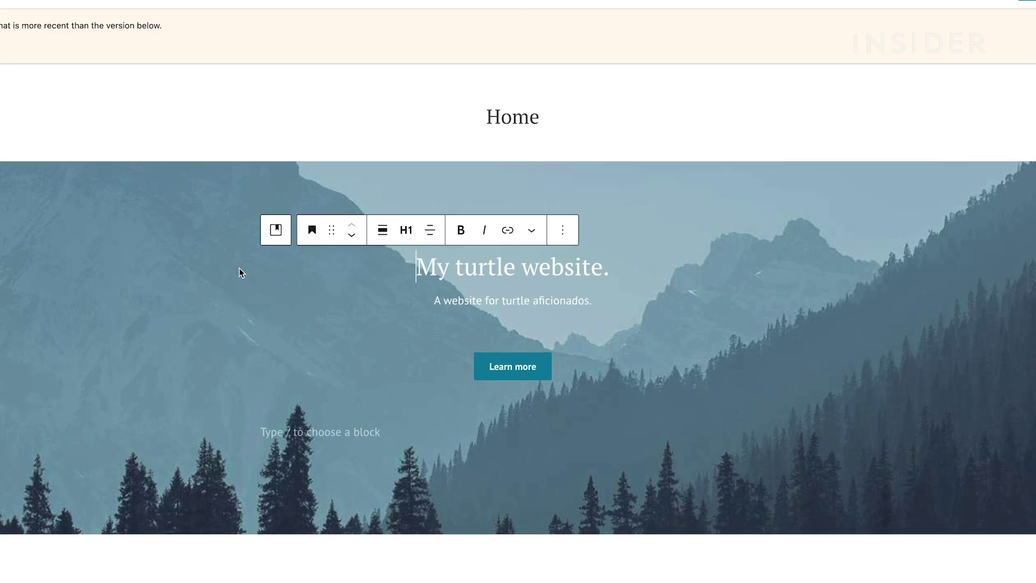
Step: Replace the hero cover's background with the turtle photo from the Media Library
click(276, 229)
click(74, 146)
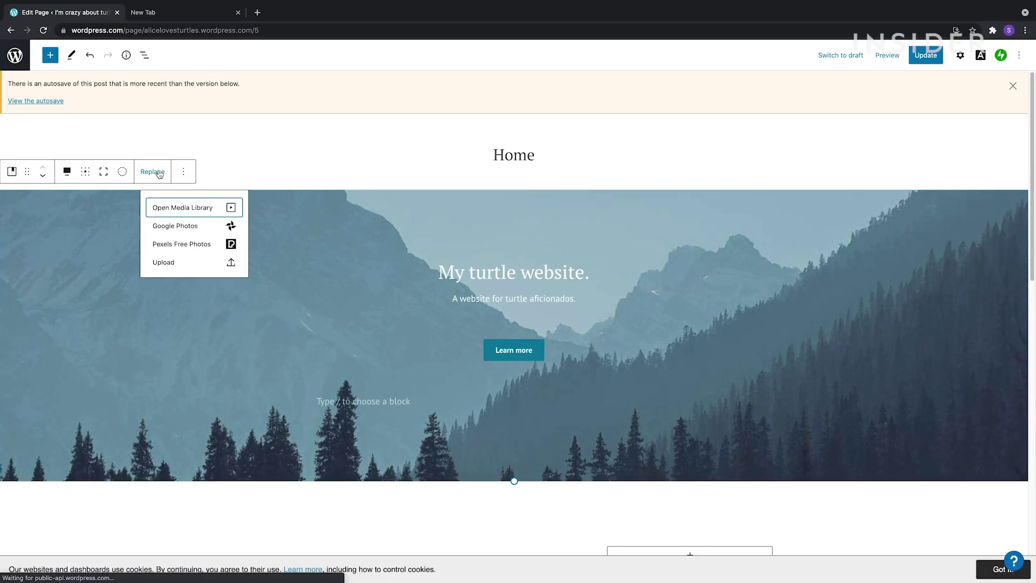
click(192, 209)
click(201, 208)
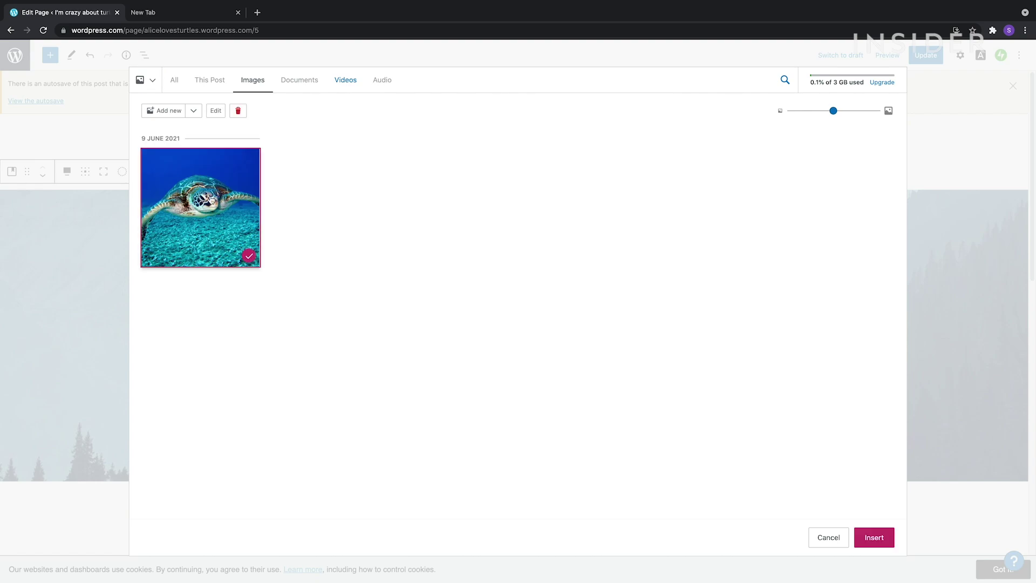
click(874, 539)
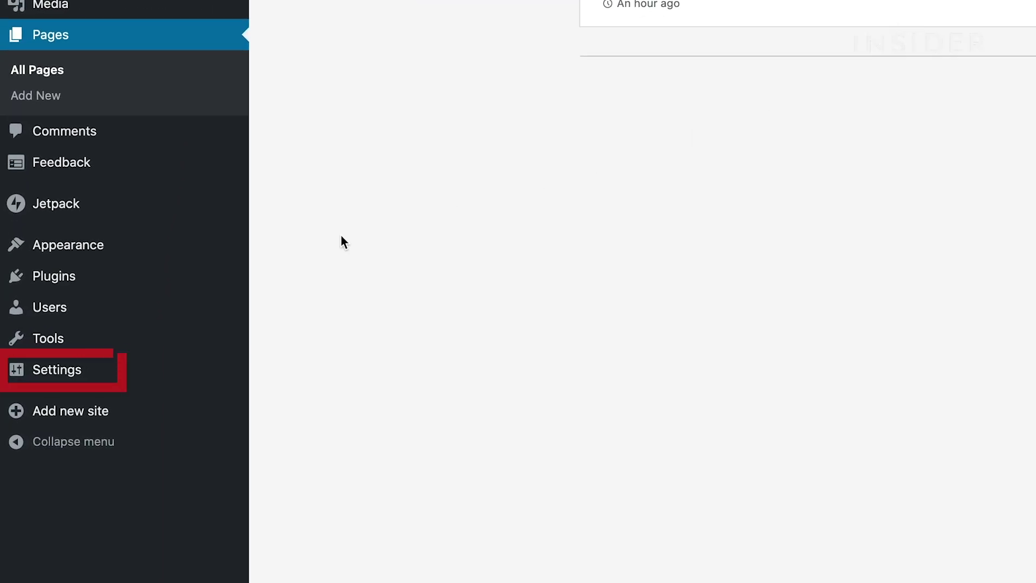
Step: Start the site launch from General settings and skip buying a domain, keeping the free address
mouse_move(108, 366)
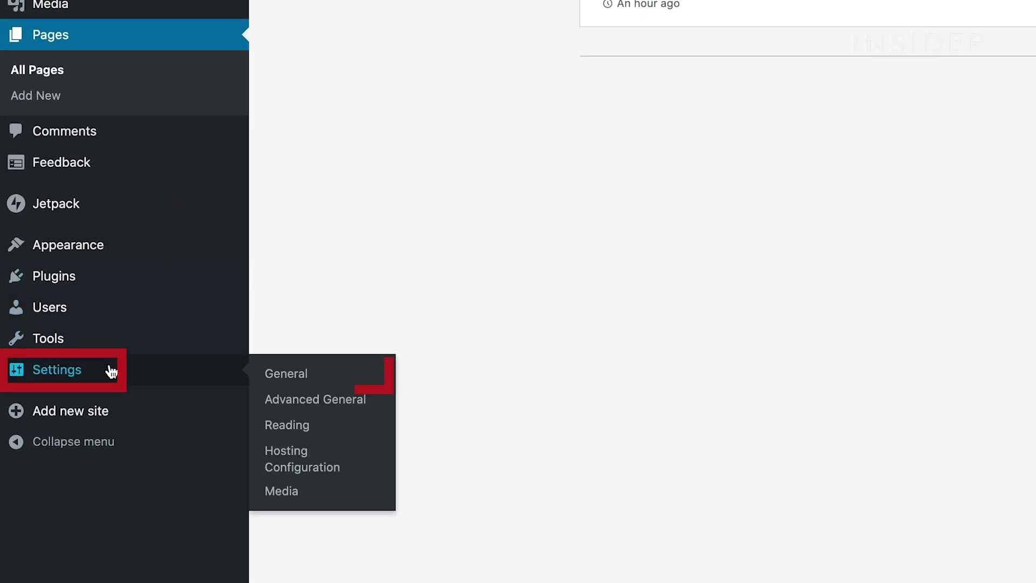
click(282, 374)
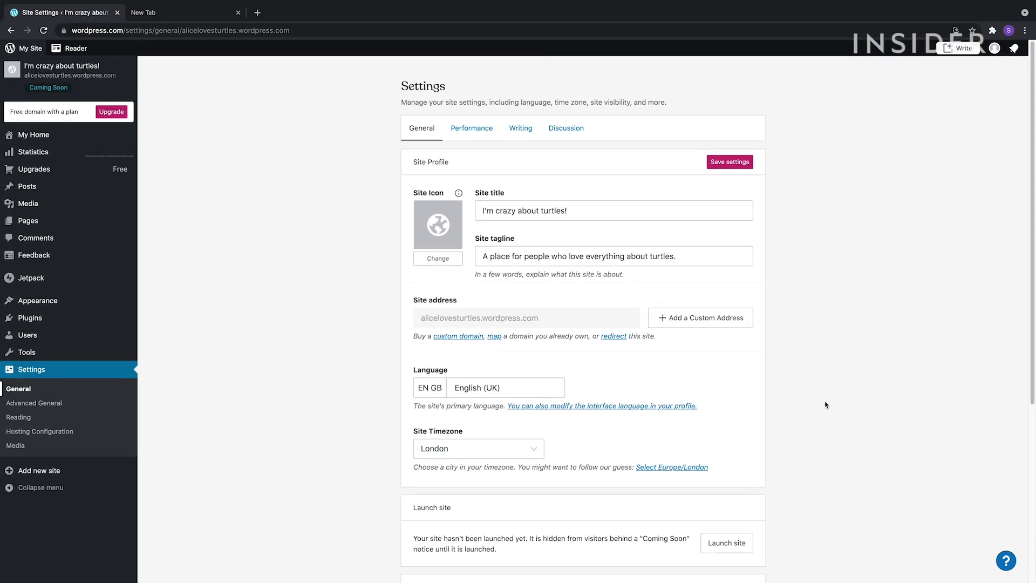
scroll(825, 405, down, 3)
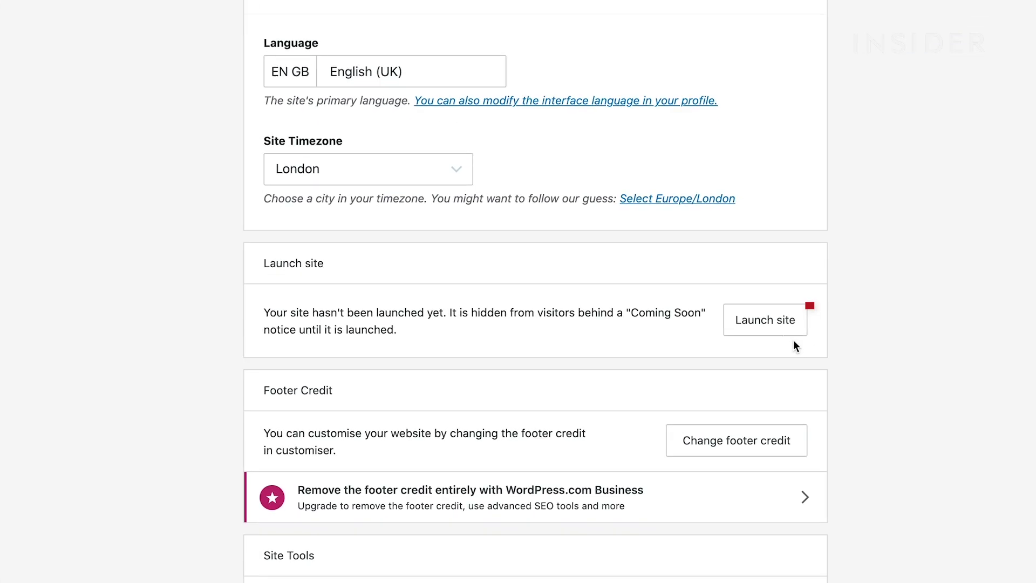
click(761, 329)
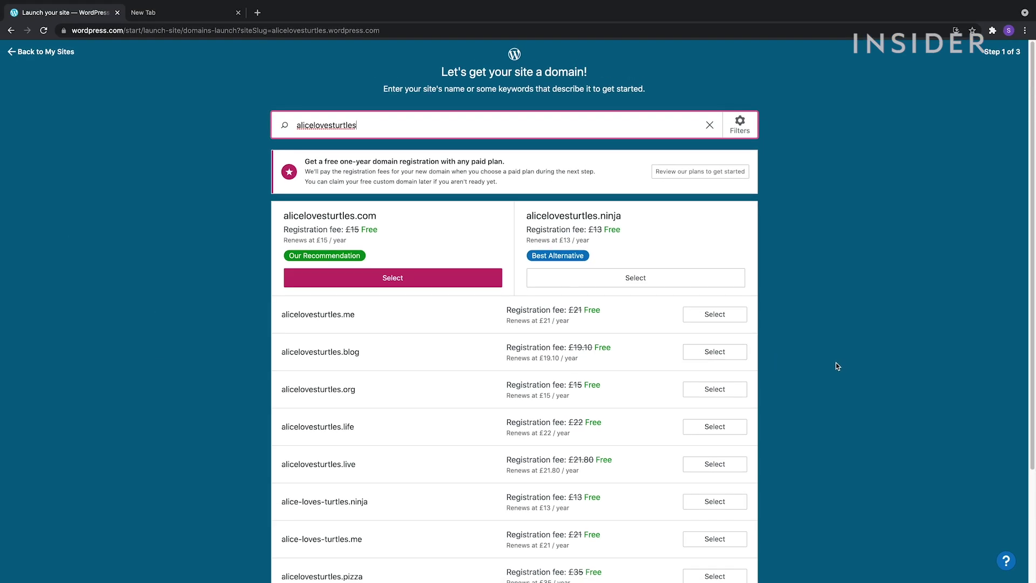
scroll(837, 366, down, 4)
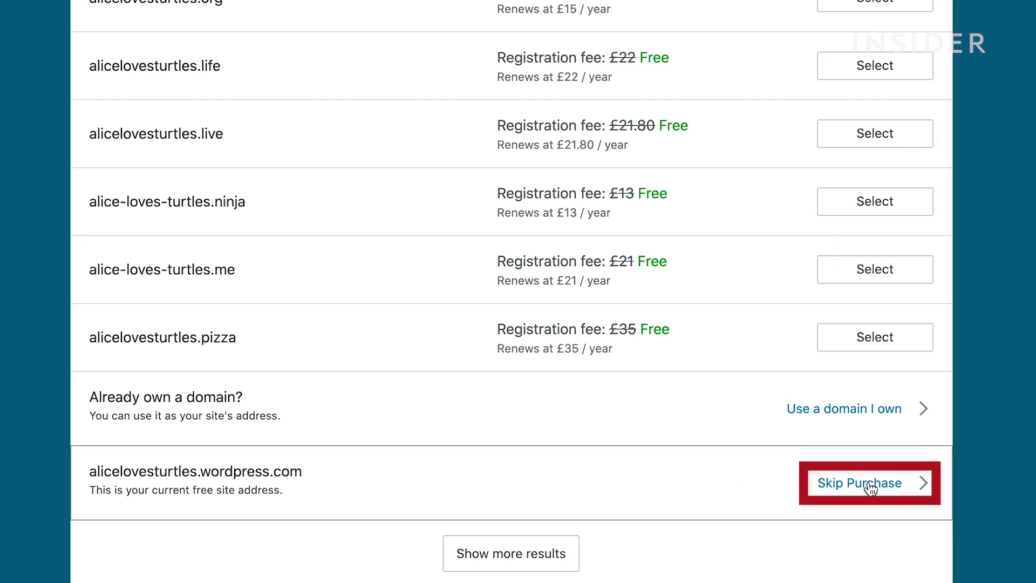
click(870, 486)
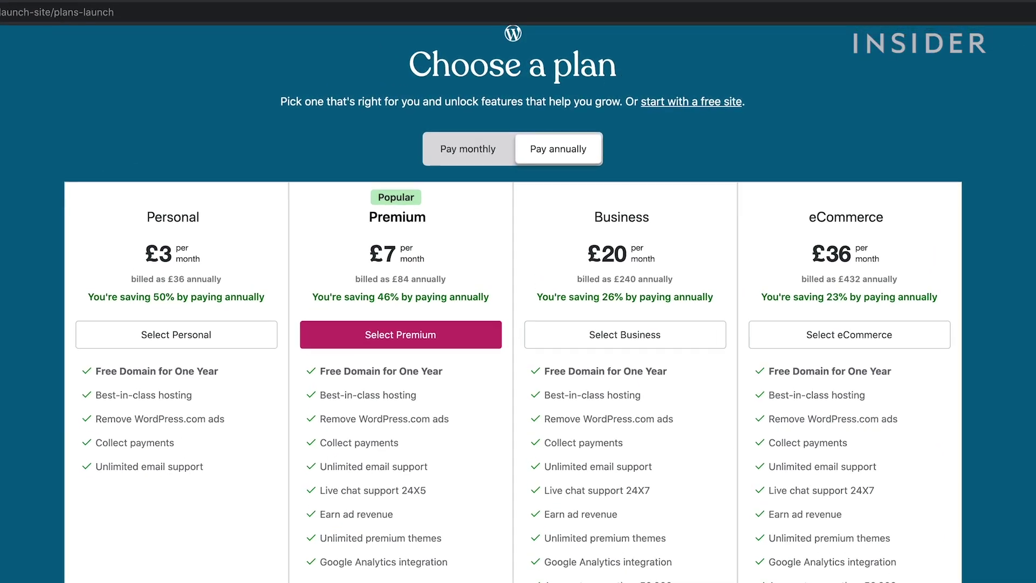